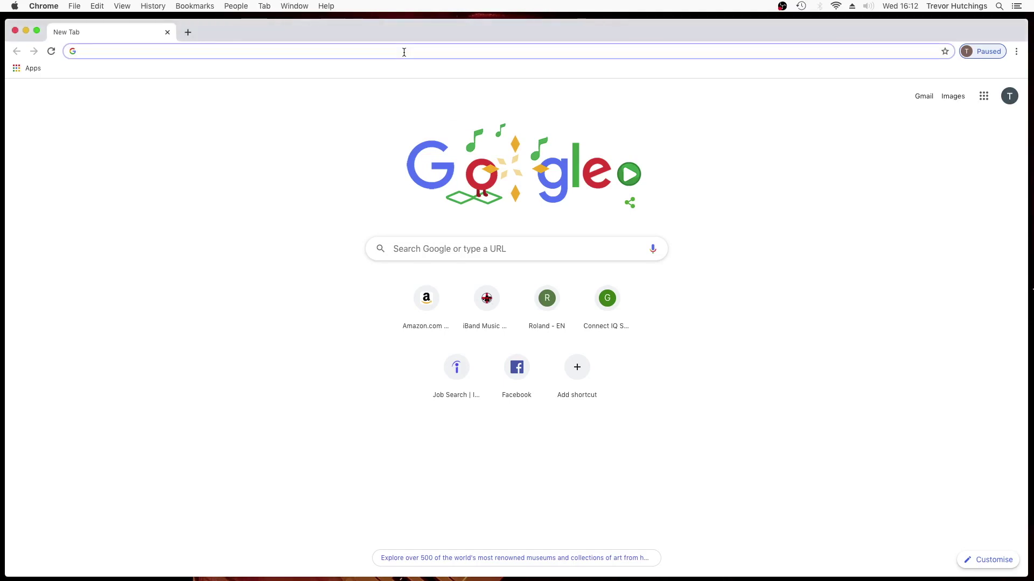
Search Google for 'bandlab ass' to find the BandLab Assistant product page.
{"action": "type", "text": "bandlab ass"}
{"action": "key", "text": "Return"}
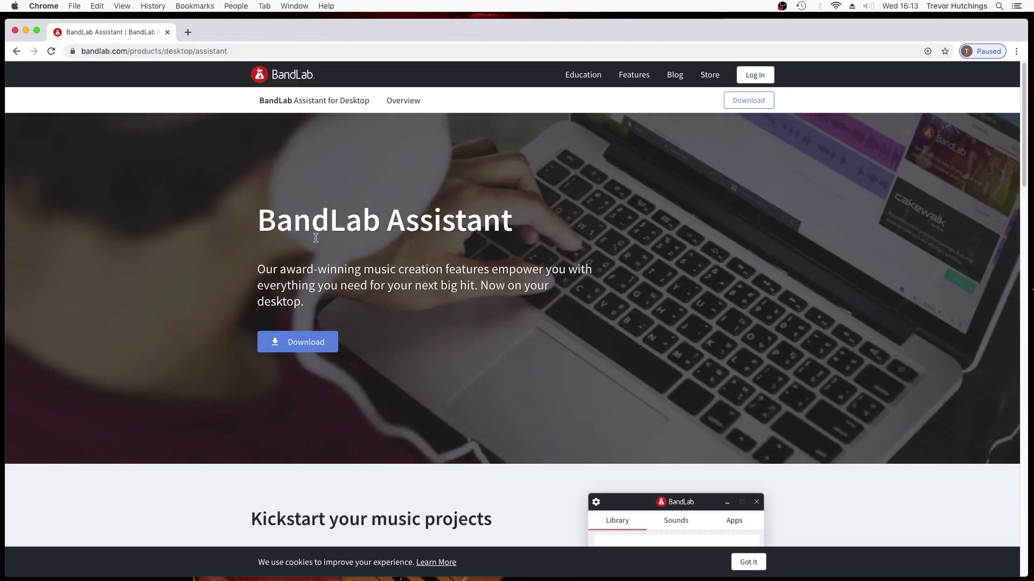
Download the macOS .dmg installer of BandLab Assistant.
{"action": "left_click", "coordinate": [323, 342]}
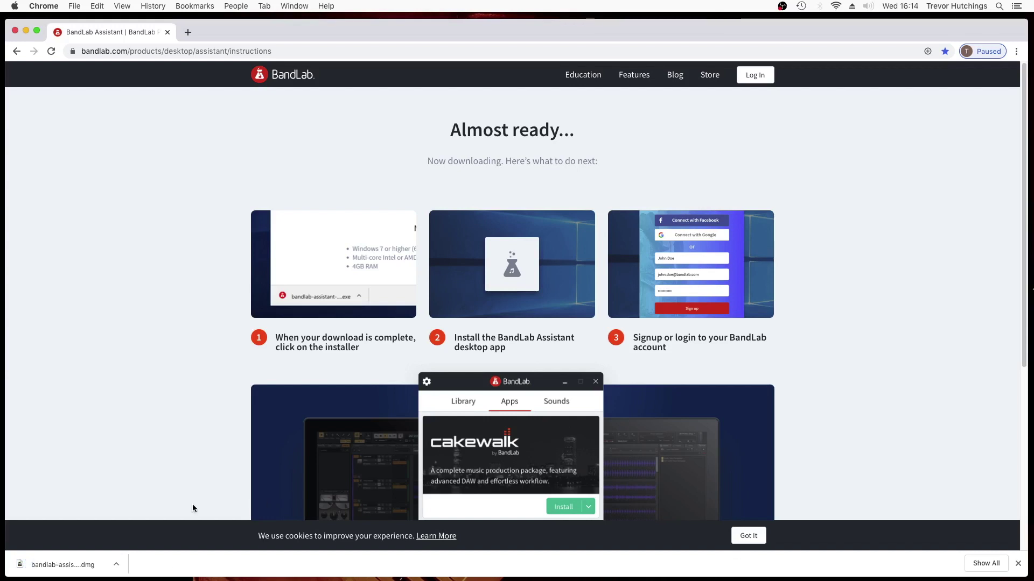
Open the downloaded .dmg, copy BandLab Assistant into Applications, and close the installer window.
{"action": "left_click", "coordinate": [116, 565]}
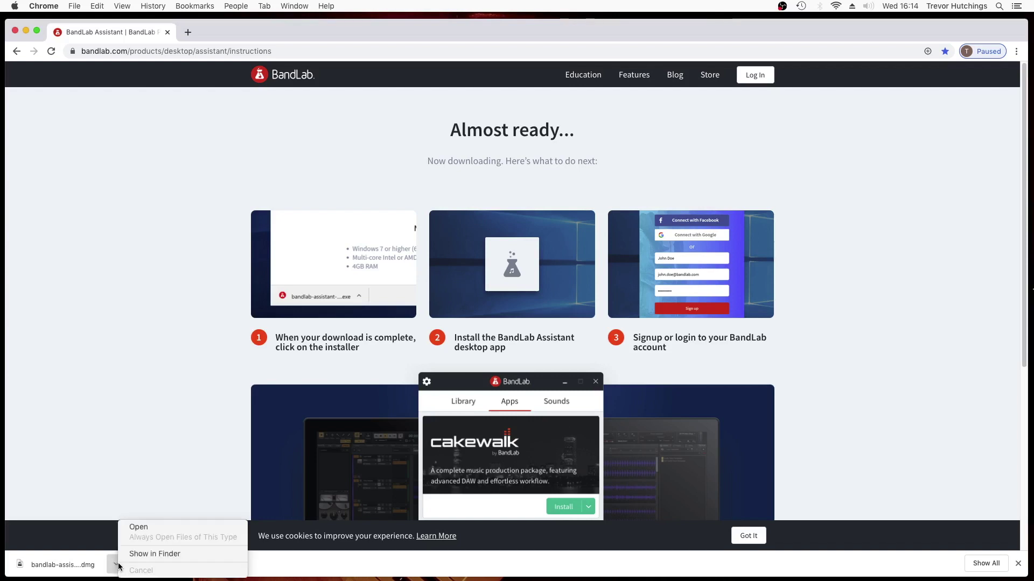
{"action": "left_click", "coordinate": [139, 528]}
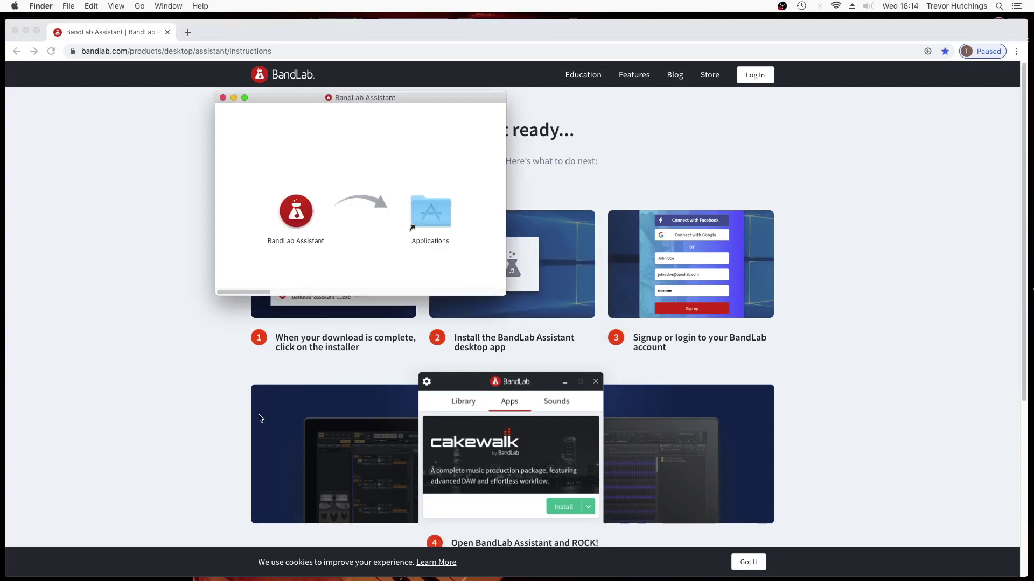
{"action": "left_click_drag", "start_coordinate": [294, 216], "coordinate": [431, 210]}
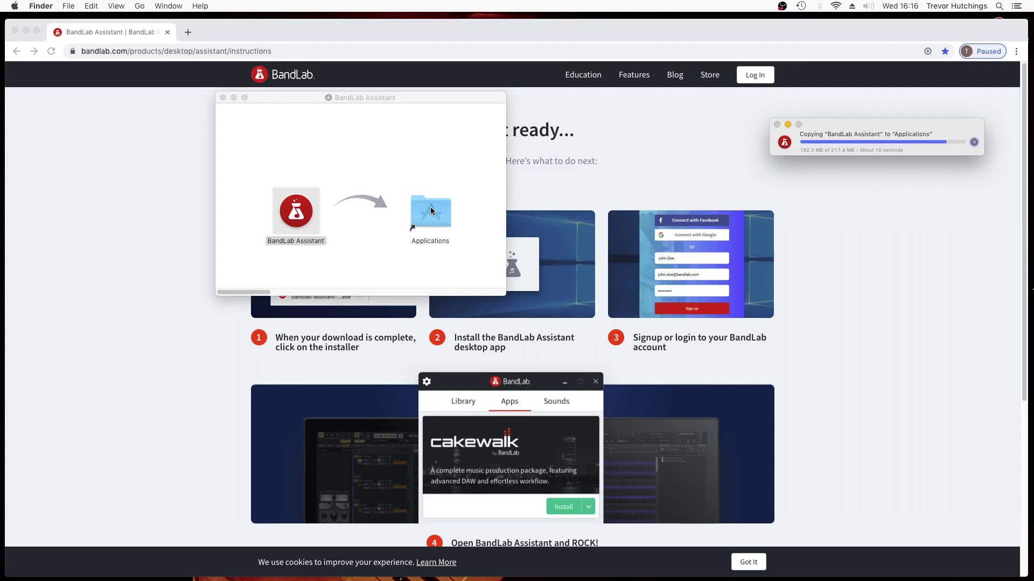
{"action": "left_click", "coordinate": [223, 97]}
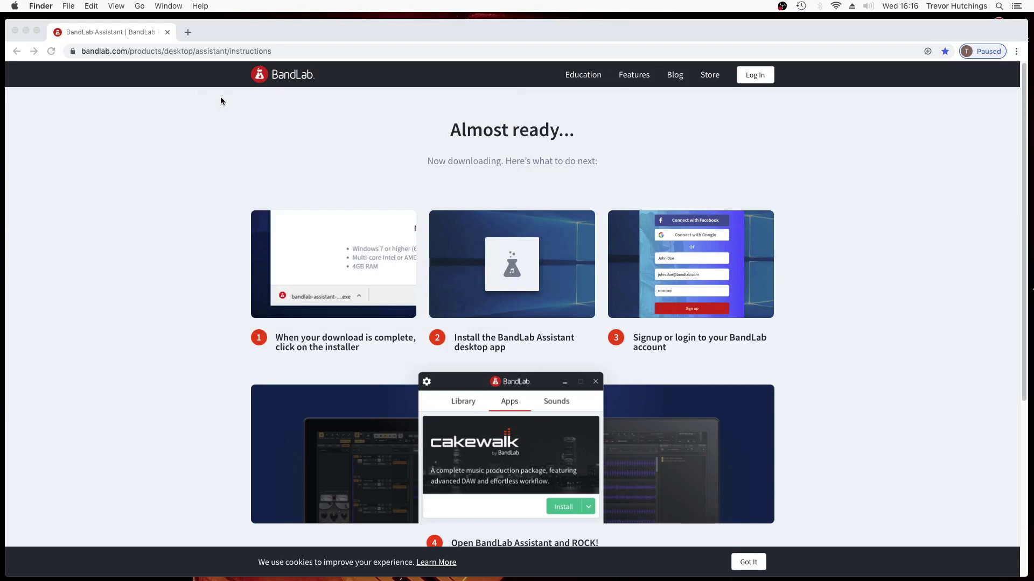
Close Chrome, launch BandLab Assistant from Launchpad, and log in with the BandLab account.
{"action": "left_click", "coordinate": [15, 31]}
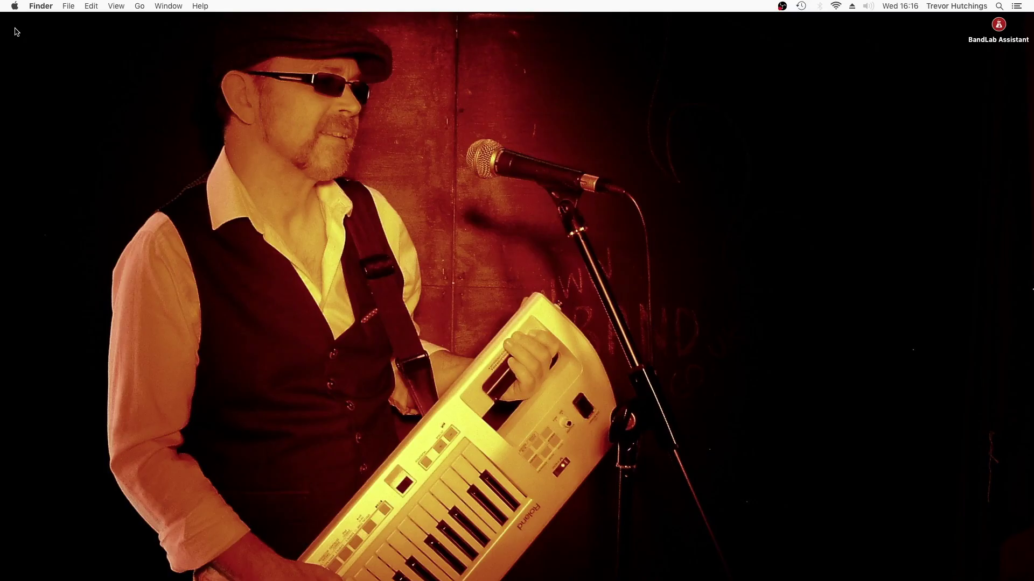
{"action": "key", "text": "F4"}
{"action": "left_click", "coordinate": [623, 448]}
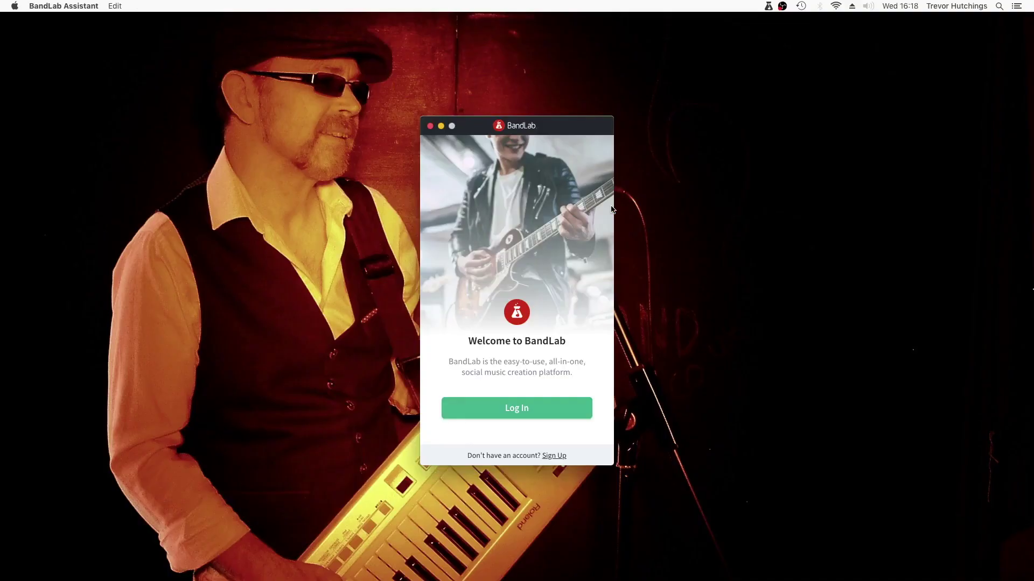
{"action": "left_click", "coordinate": [525, 418]}
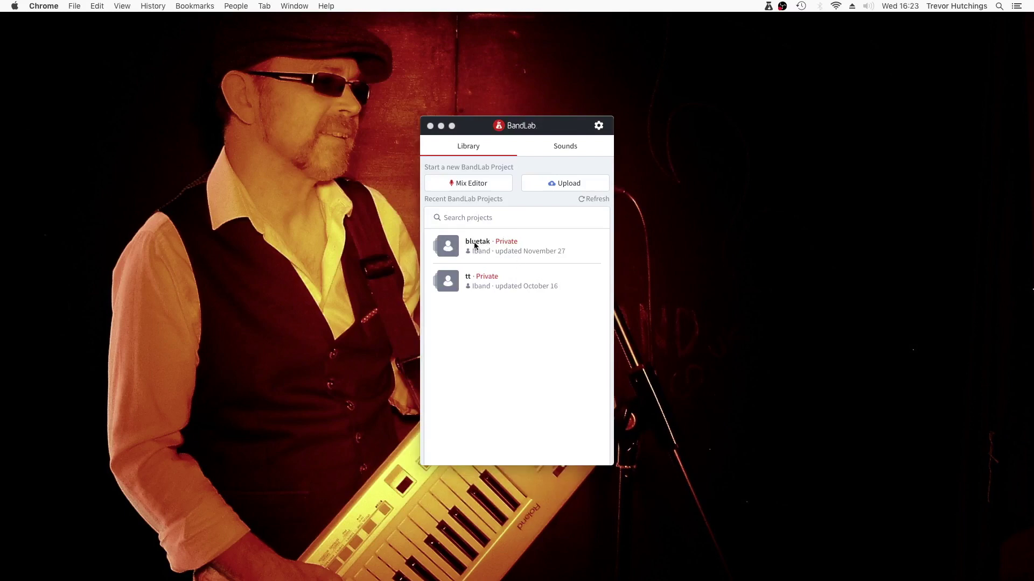
{"action": "left_click", "coordinate": [478, 244]}
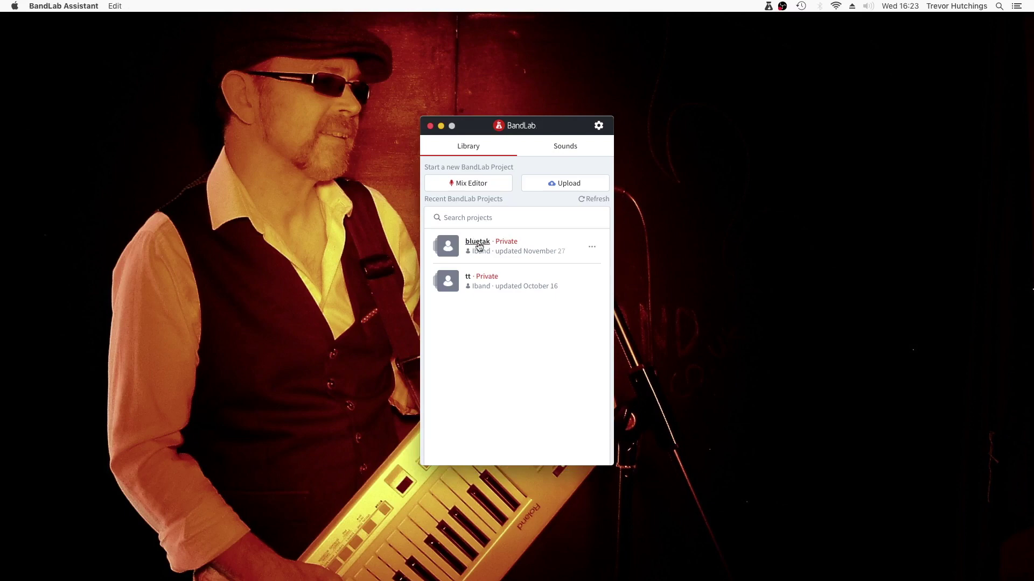
Open the latest version of the bluetak project in the Mix Editor.
{"action": "left_click", "coordinate": [479, 245]}
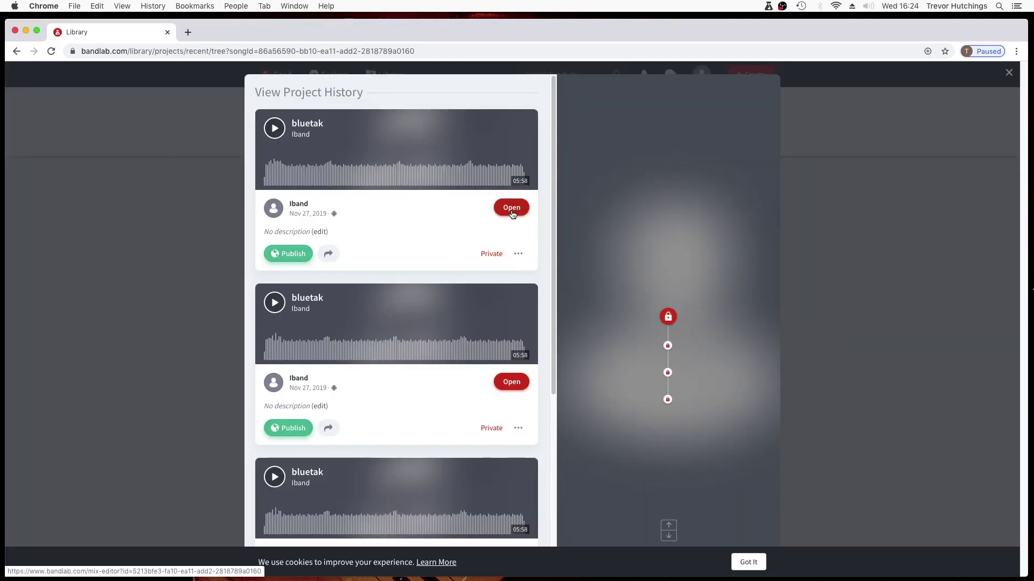
{"action": "left_click", "coordinate": [512, 213]}
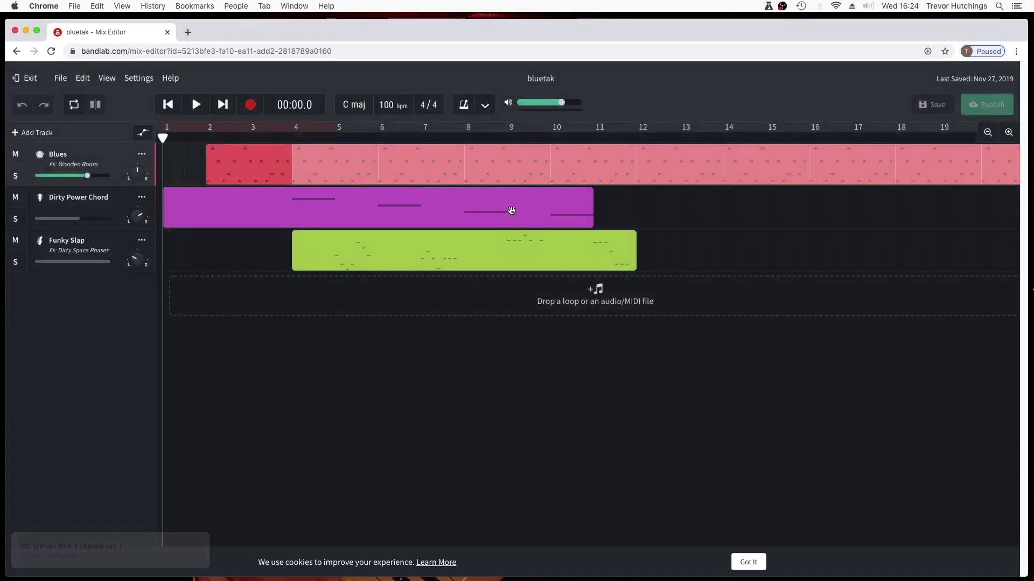
Inspect a bluetak clip's notes and editing options, then close the editor without saving.
{"action": "double_click", "coordinate": [236, 171]}
{"action": "right_click", "coordinate": [237, 172]}
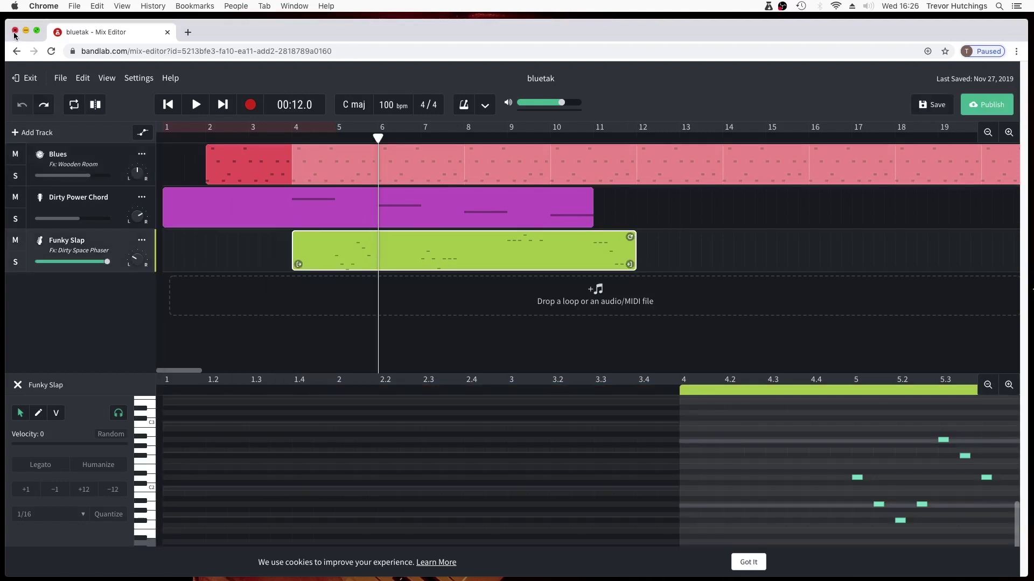
{"action": "left_click", "coordinate": [15, 31]}
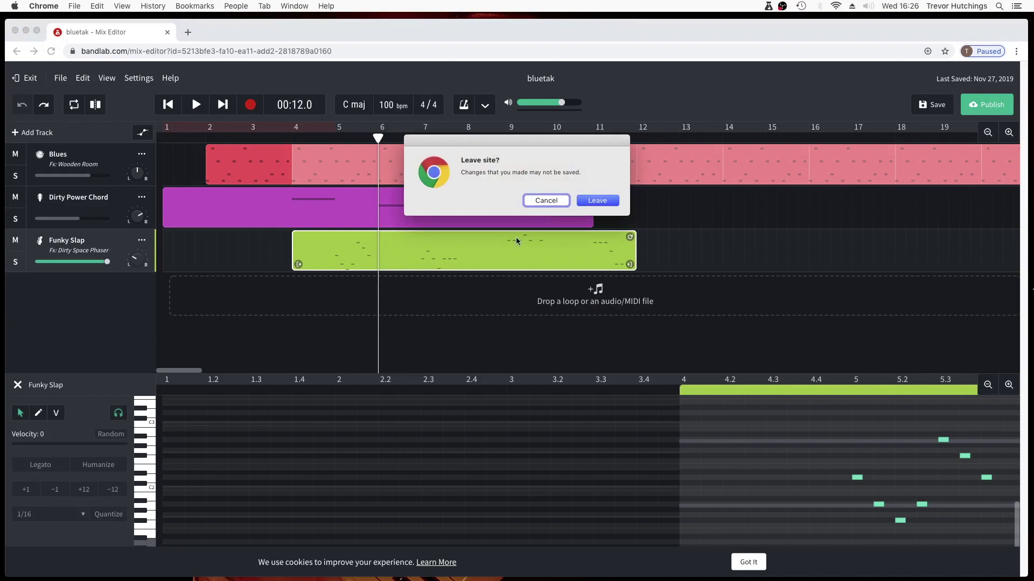
{"action": "left_click", "coordinate": [597, 200]}
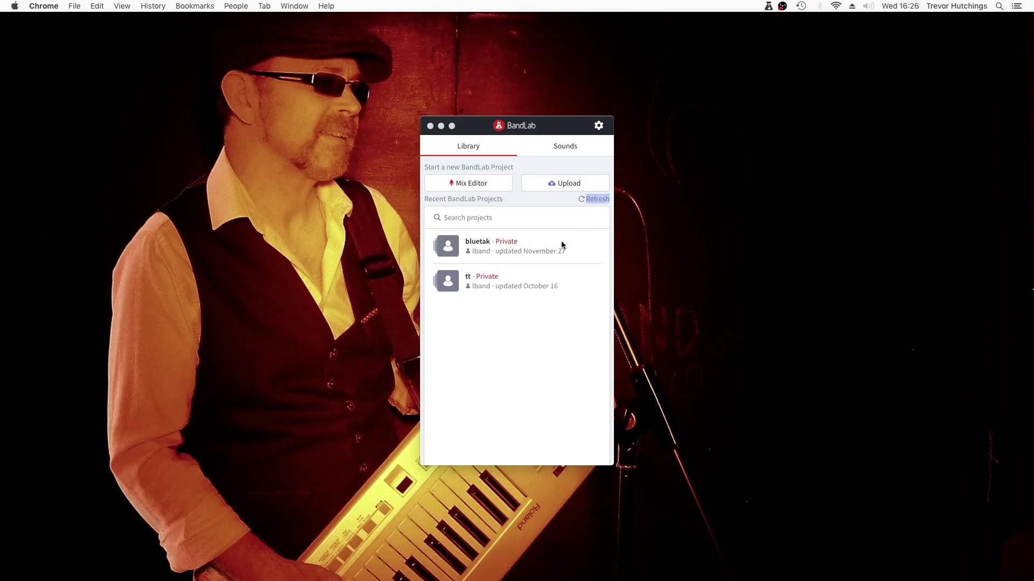
Create a new Mix Editor project from the BandLab Assistant window.
{"action": "left_click", "coordinate": [475, 185]}
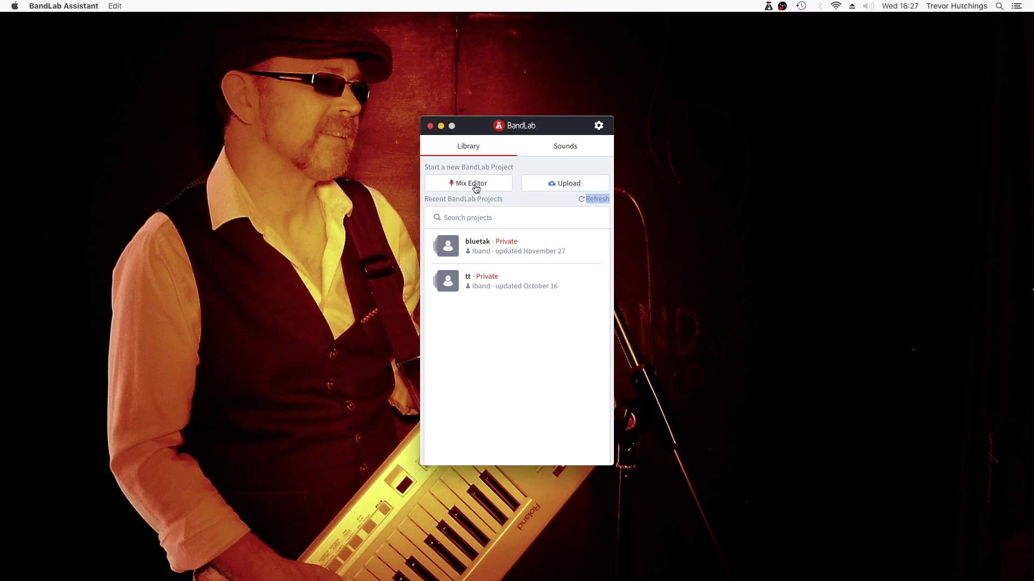
{"action": "left_click", "coordinate": [476, 185]}
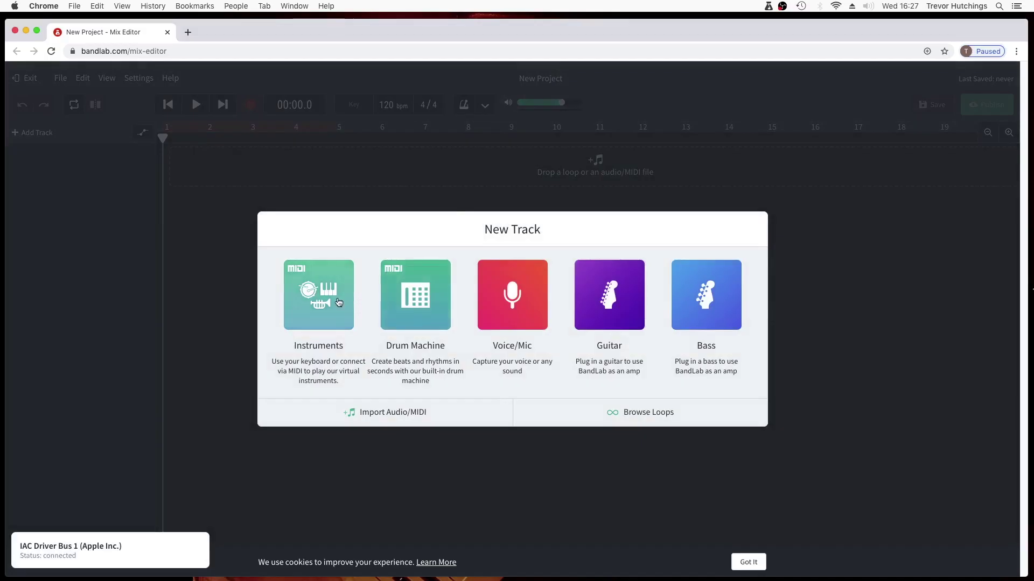
{"action": "left_click", "coordinate": [338, 302]}
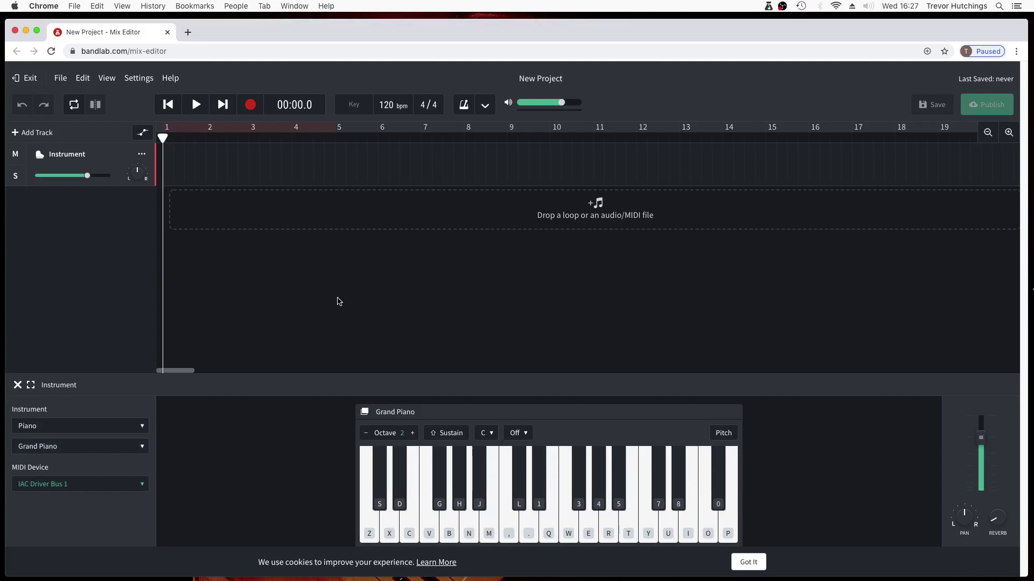
{"action": "left_click", "coordinate": [368, 518]}
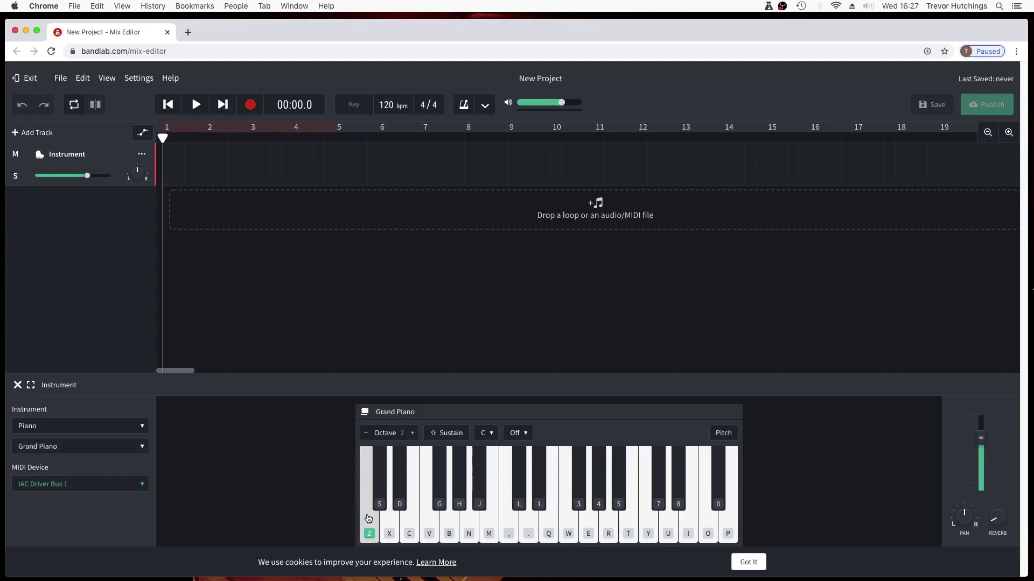
{"action": "left_click", "coordinate": [143, 156]}
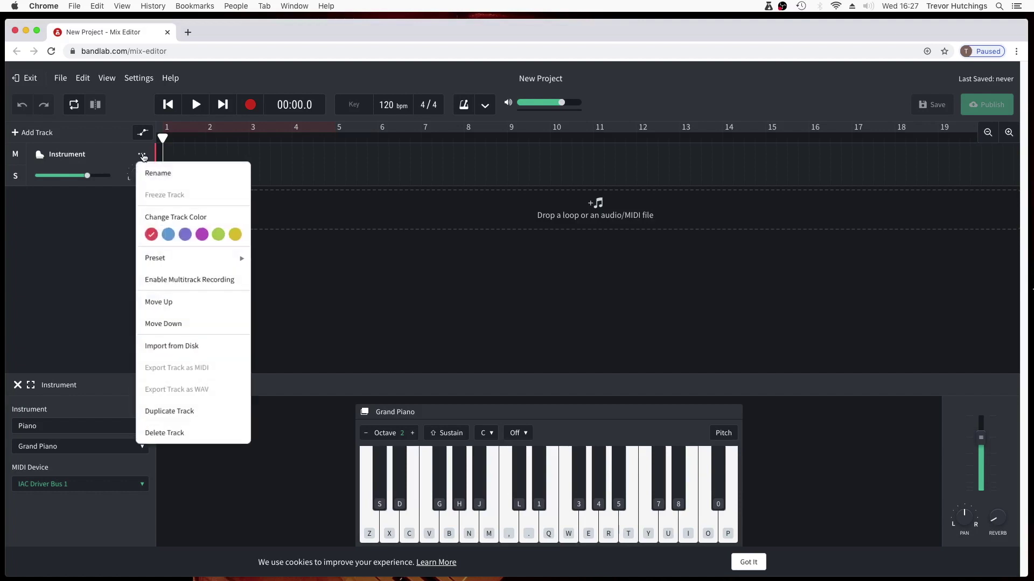
{"action": "left_click", "coordinate": [105, 161]}
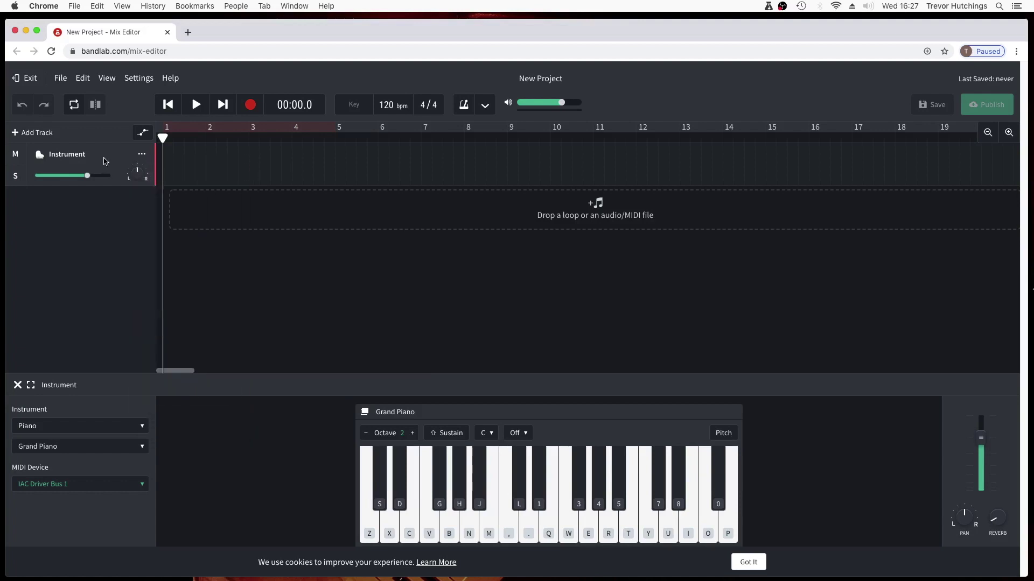
{"action": "left_click", "coordinate": [143, 429]}
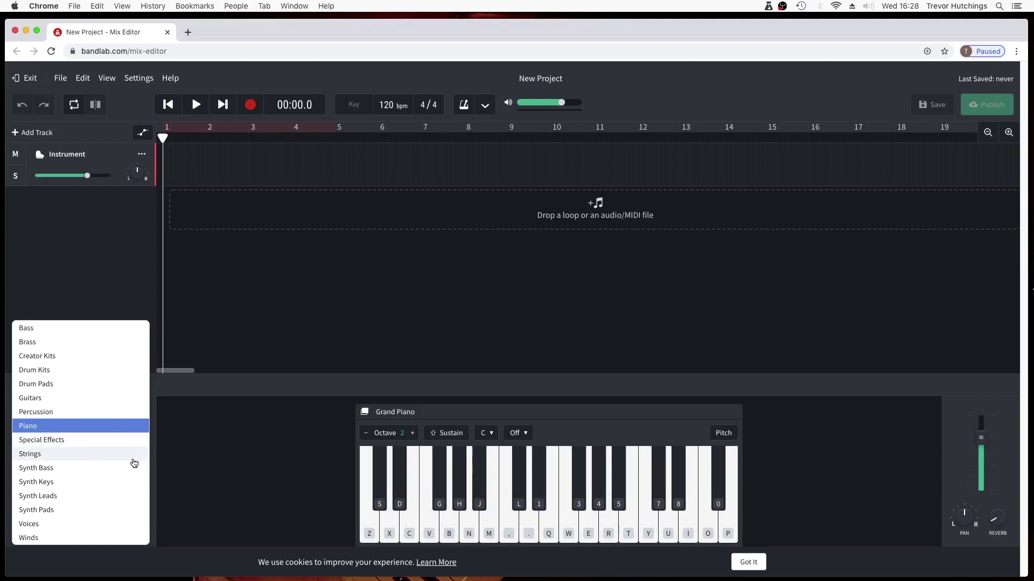
Set the Instrument track to the Synth Keys 'Simple Organ' preset and test two notes.
{"action": "left_click", "coordinate": [113, 483]}
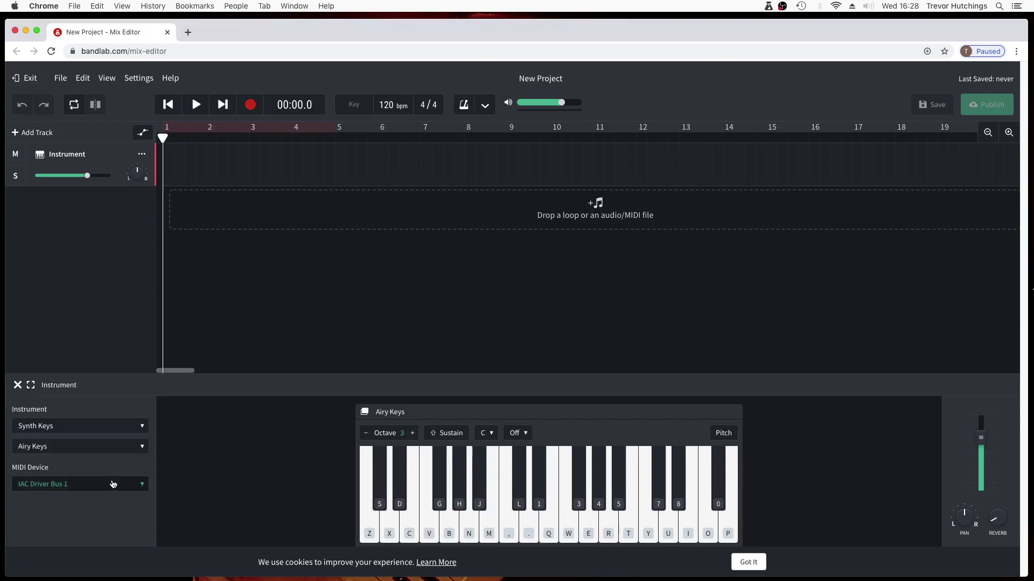
{"action": "left_click", "coordinate": [143, 448]}
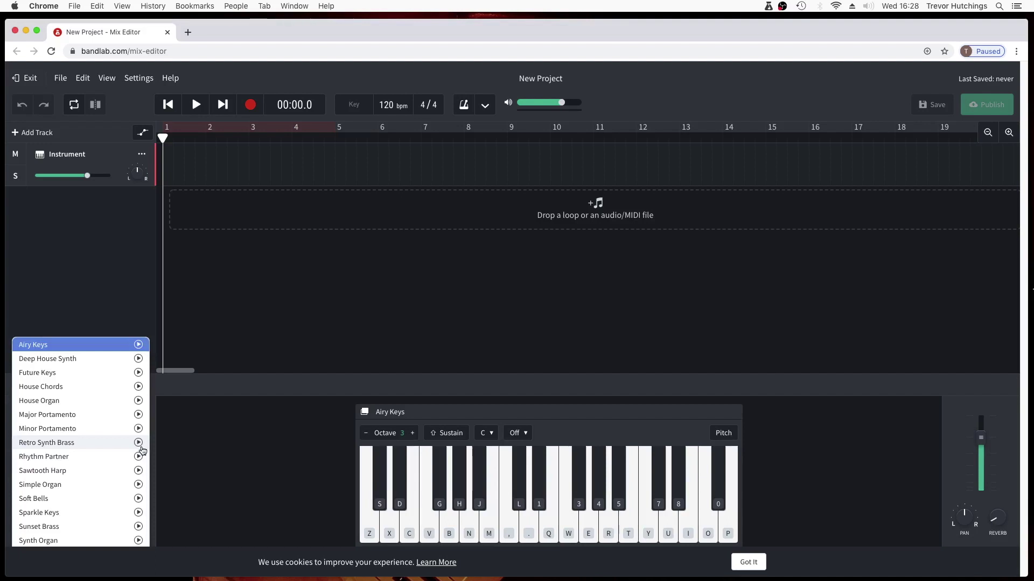
{"action": "left_click", "coordinate": [92, 485]}
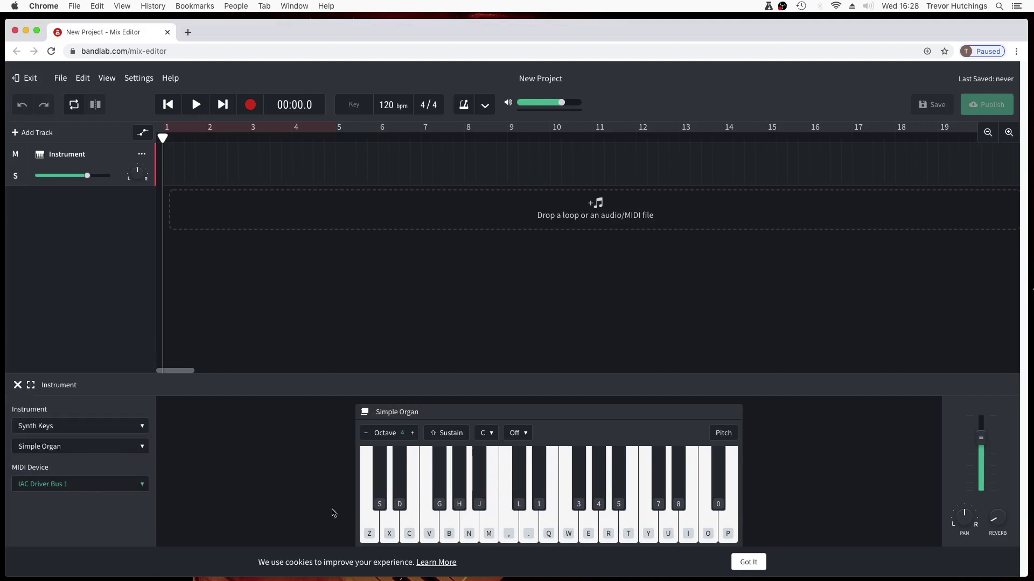
{"action": "left_click", "coordinate": [371, 519]}
{"action": "left_click", "coordinate": [411, 517]}
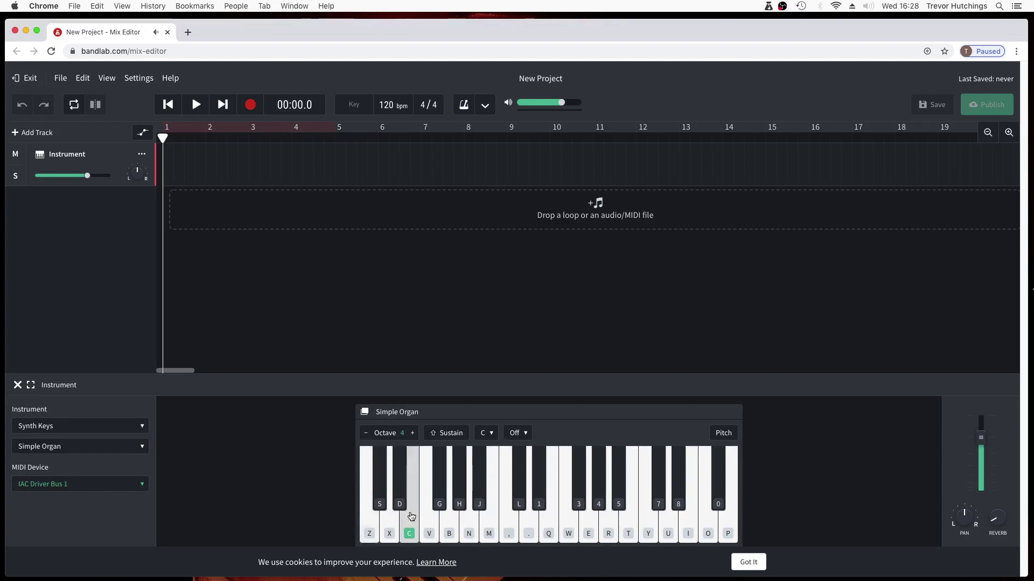
{"action": "left_click", "coordinate": [485, 106]}
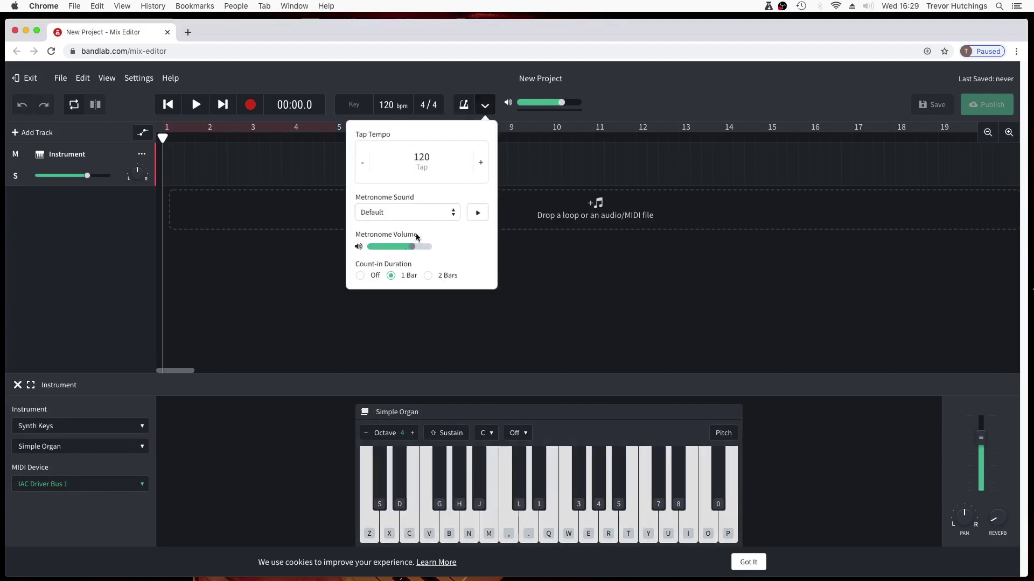
Enable the metronome and record a roughly three-bar Simple Organ clip of a few notes.
{"action": "left_click", "coordinate": [620, 92]}
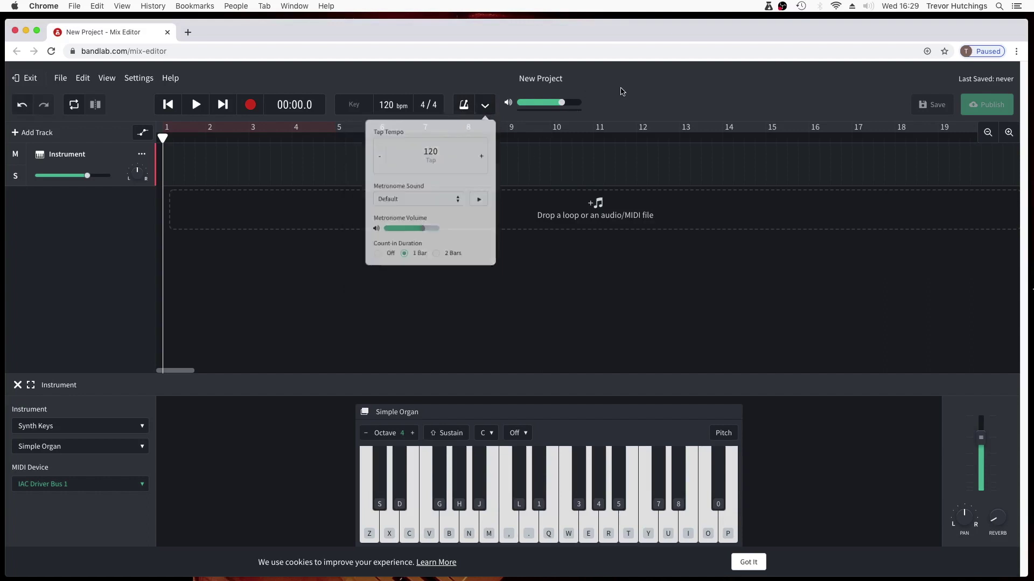
{"action": "left_click", "coordinate": [463, 111]}
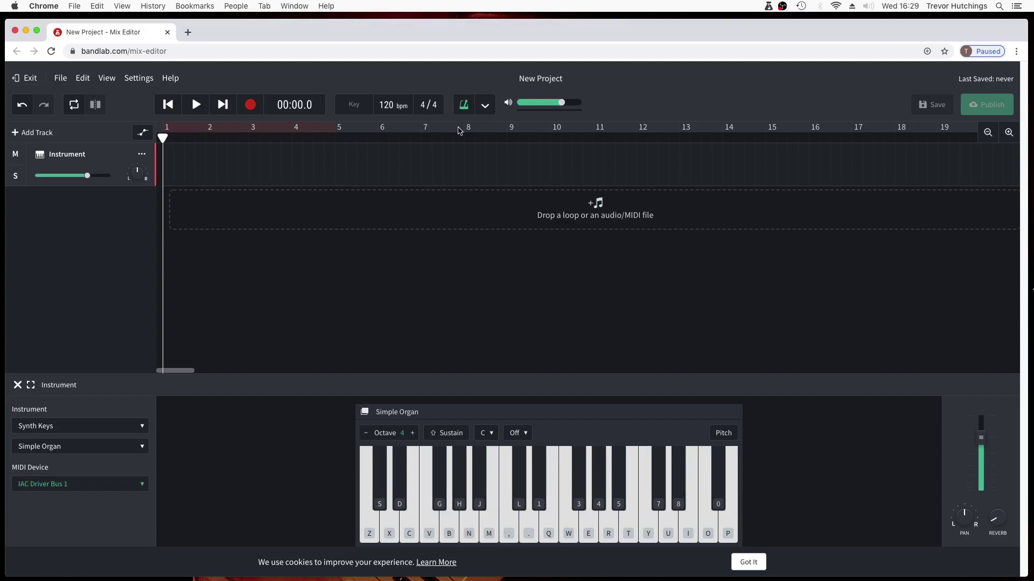
{"action": "left_click", "coordinate": [251, 106]}
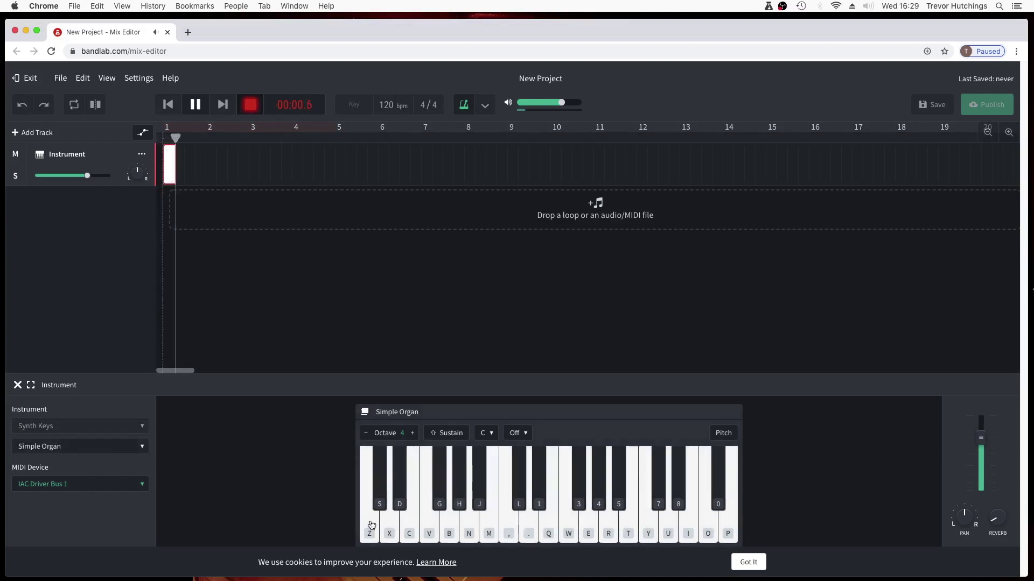
{"action": "left_click", "coordinate": [408, 521]}
{"action": "key", "text": "v"}
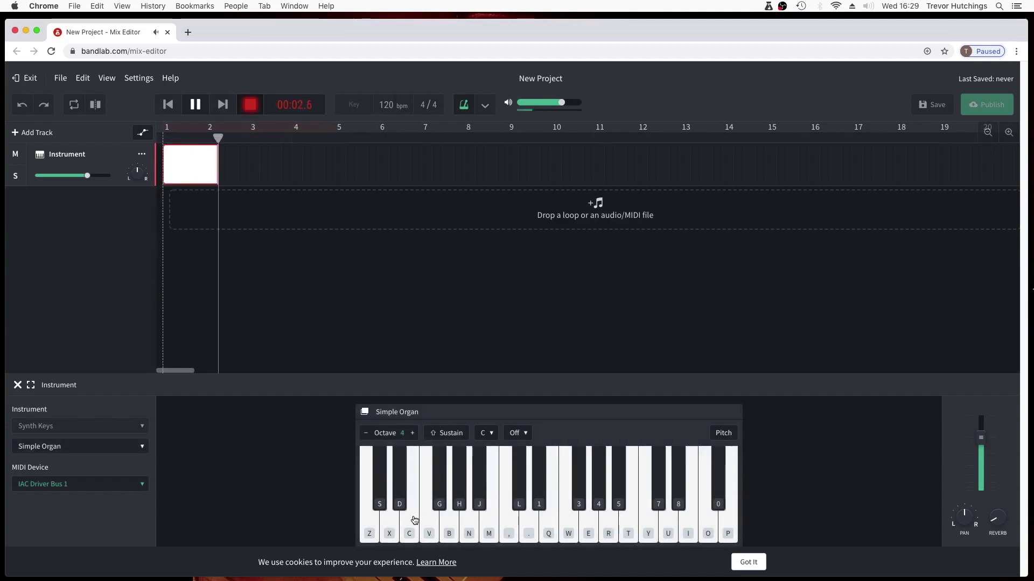
{"action": "key", "text": "x"}
{"action": "left_click", "coordinate": [472, 525]}
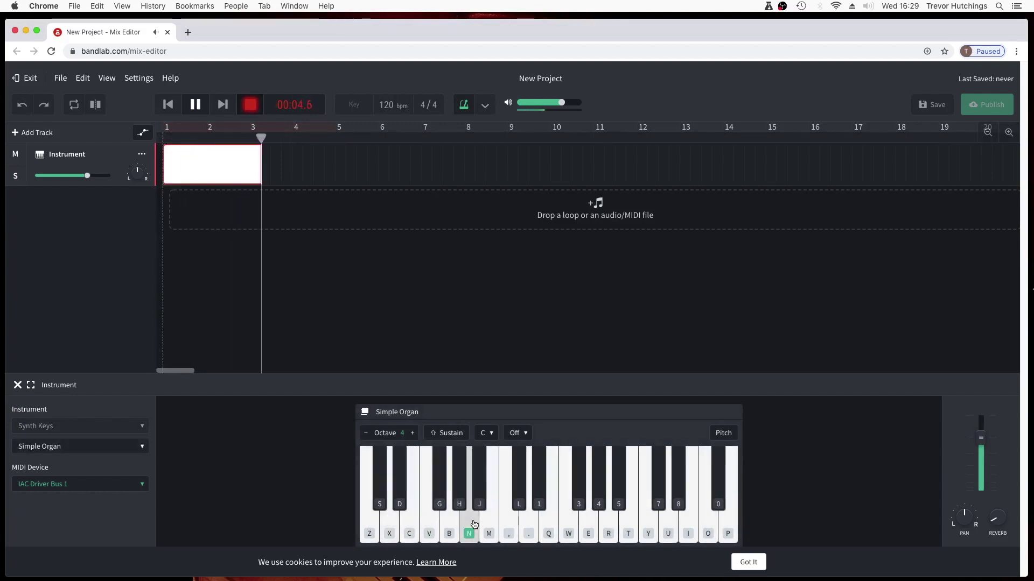
{"action": "left_click", "coordinate": [195, 105]}
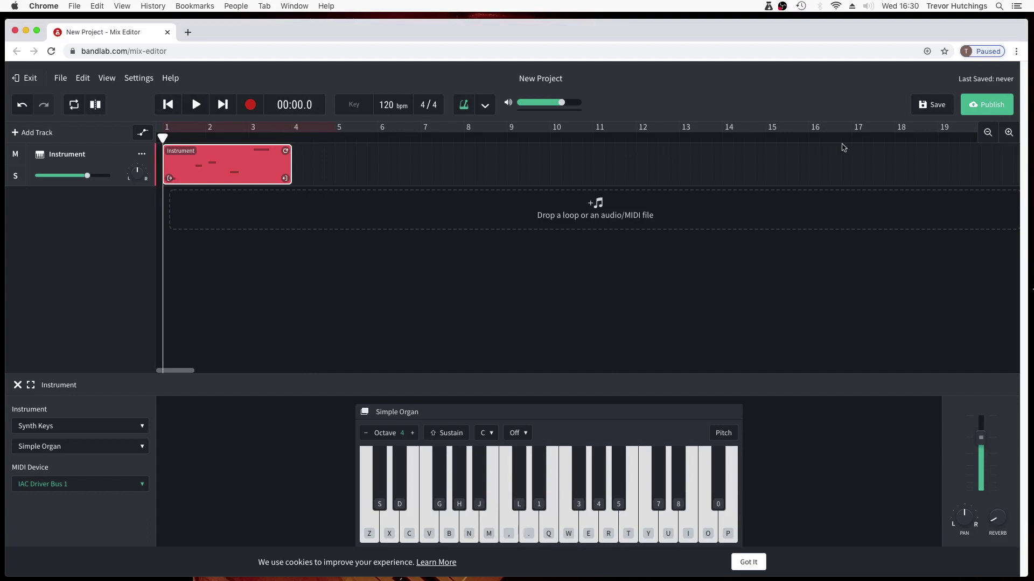
Save the new project and close the Mix Editor browser window.
{"action": "left_click", "coordinate": [926, 107]}
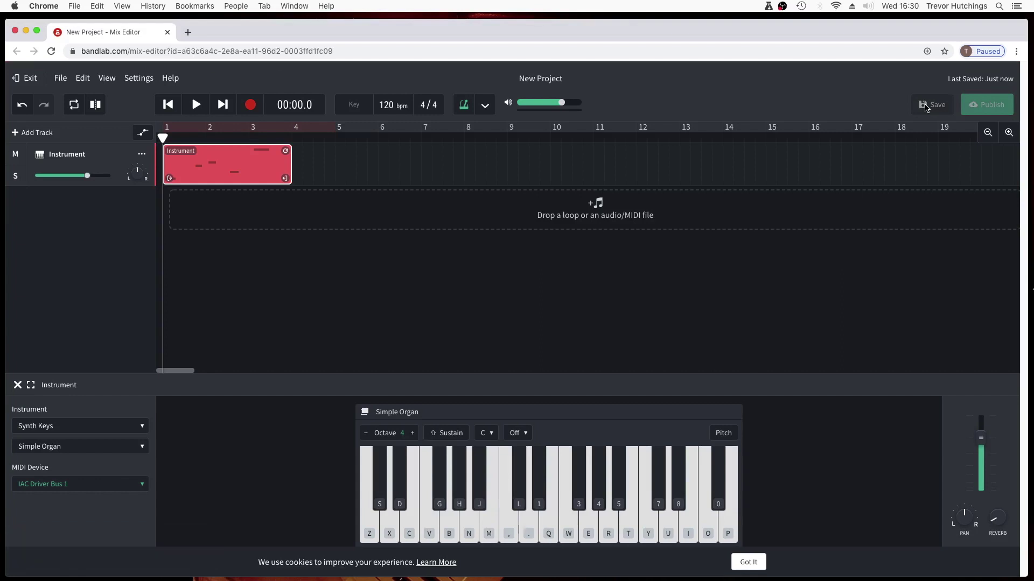
{"action": "left_click", "coordinate": [15, 31]}
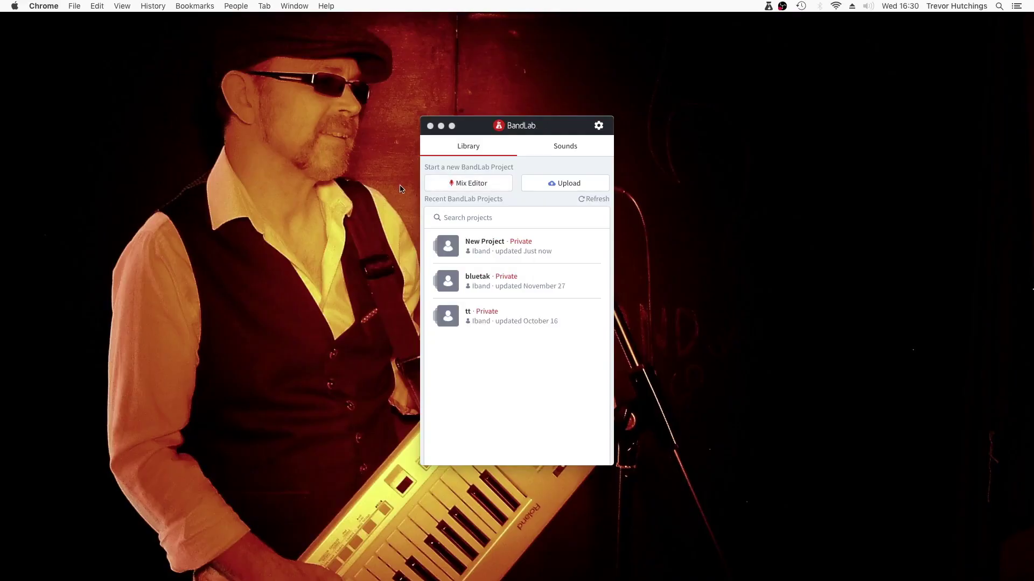